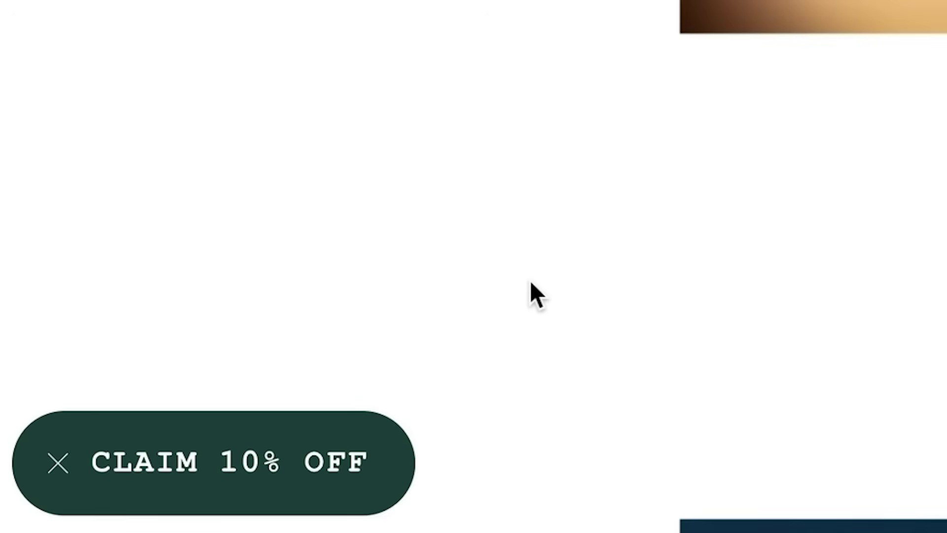
Step: Show the 'You've Got 10% Off' popup on The Potted Planter site, then go to Mailchimp's Popup forms
left_click(348, 459)
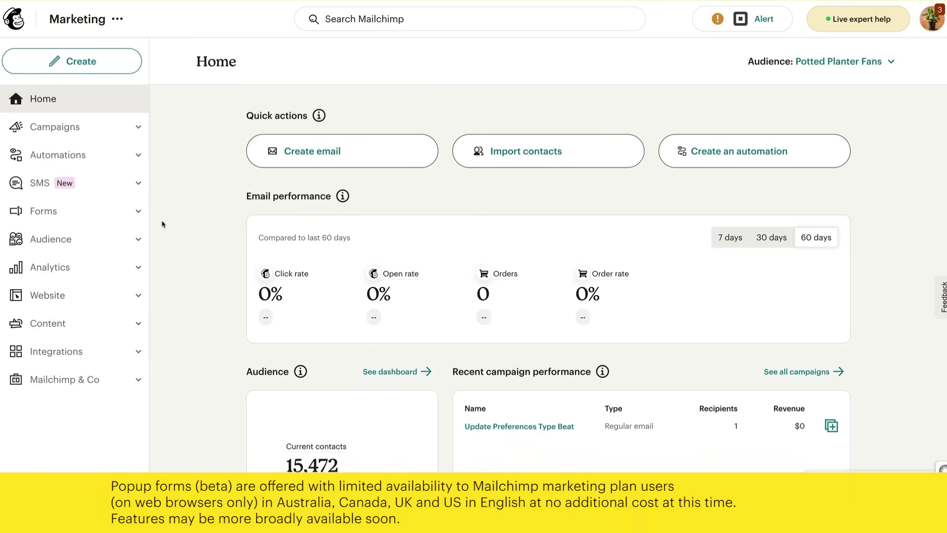
left_click(139, 220)
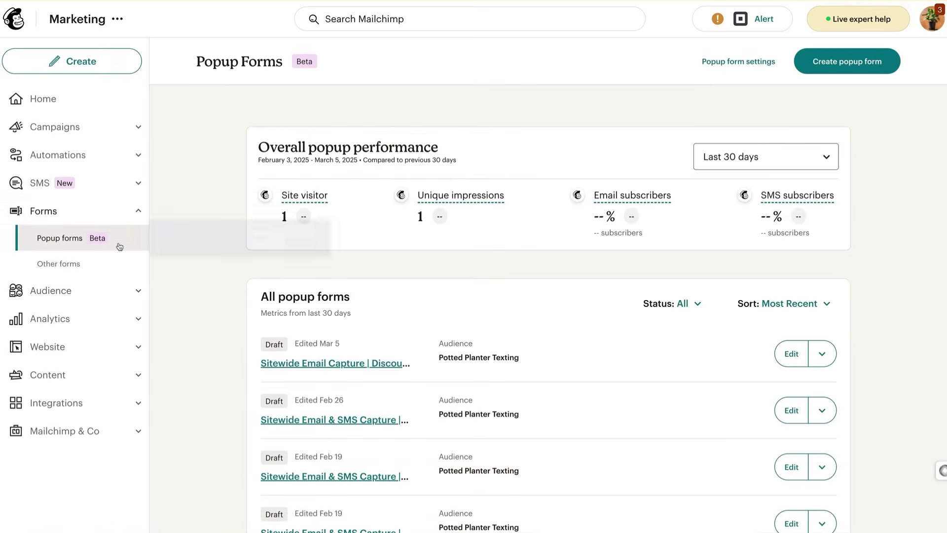
Step: Start a new popup form offering a Discount (10% or $5 off) incentive
left_click(864, 68)
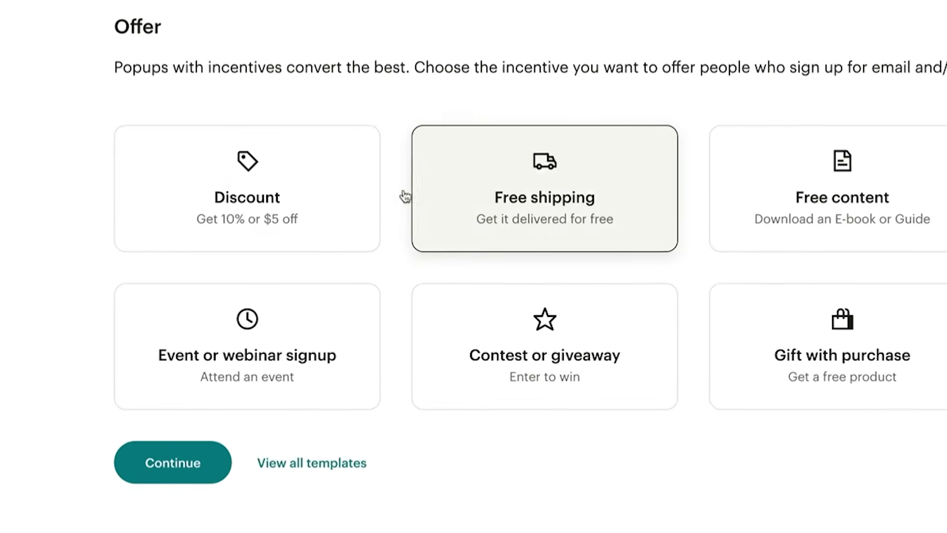
left_click(388, 182)
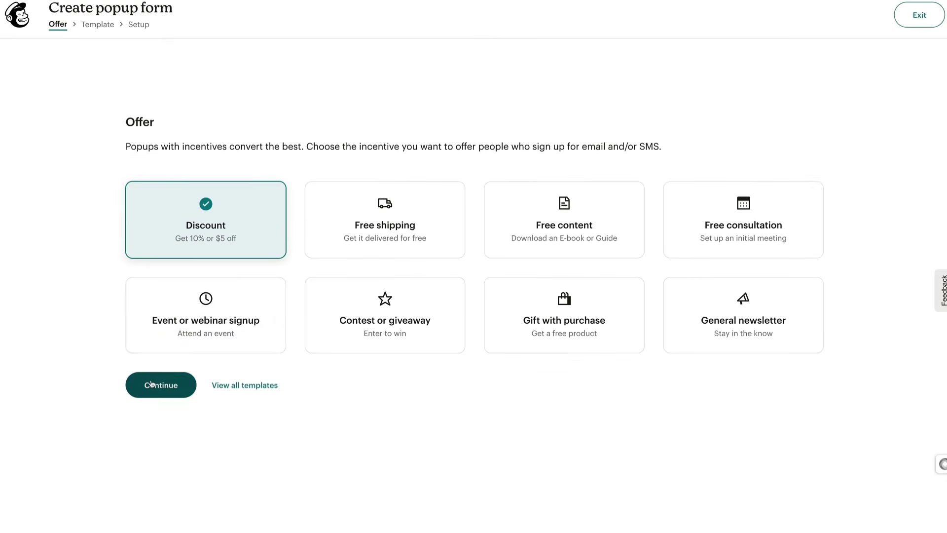
Step: Continue to templates and compare the Event and Contest categories before returning to Discount
left_click(152, 384)
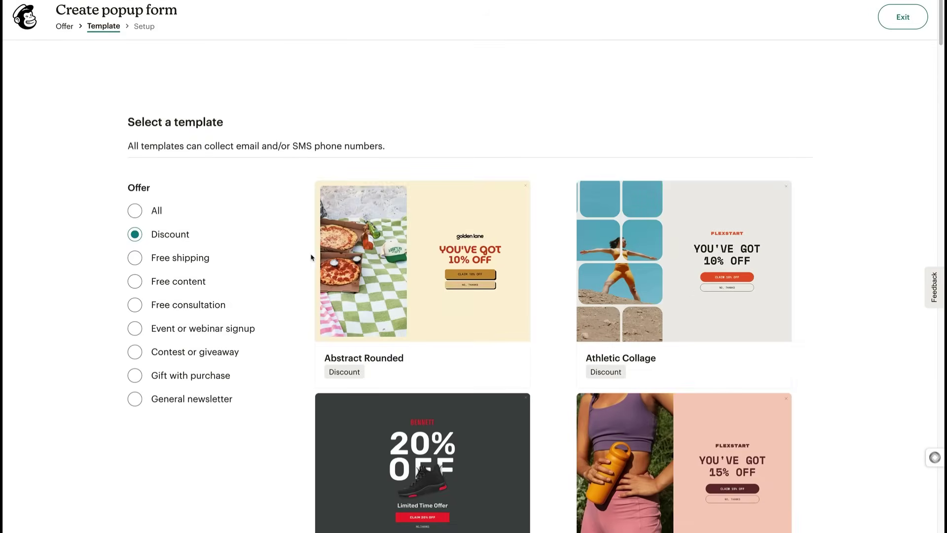
scroll(812, 271, "down", 4)
scroll(814, 273, "down", 13)
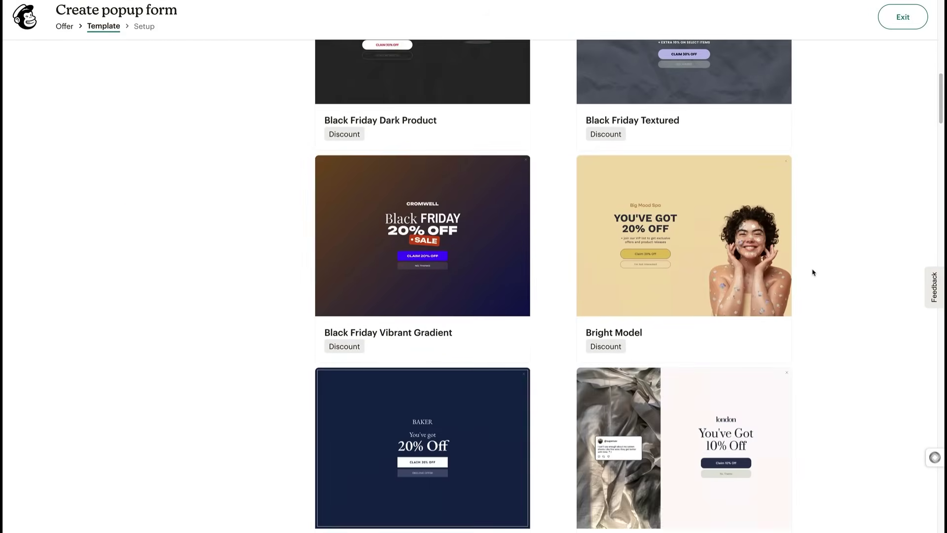
scroll(814, 272, "up", 17)
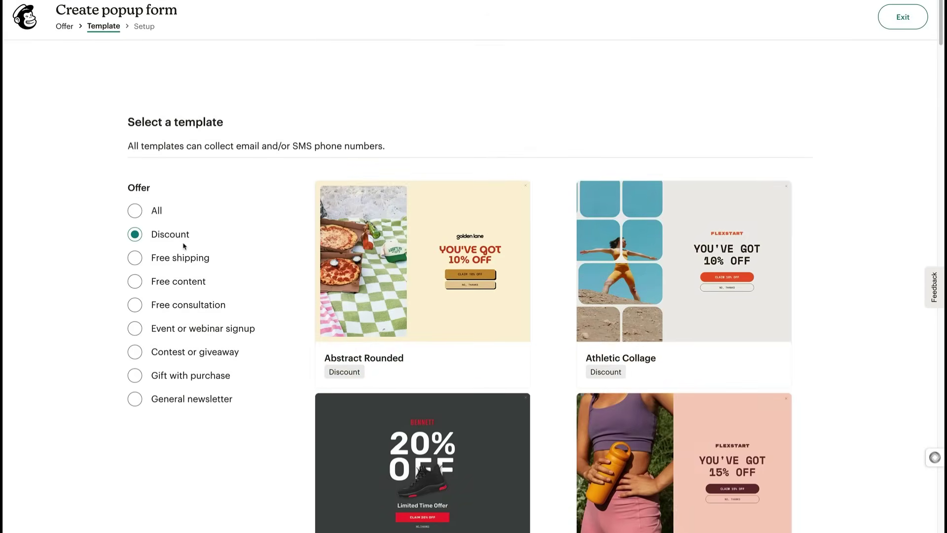
left_click(133, 331)
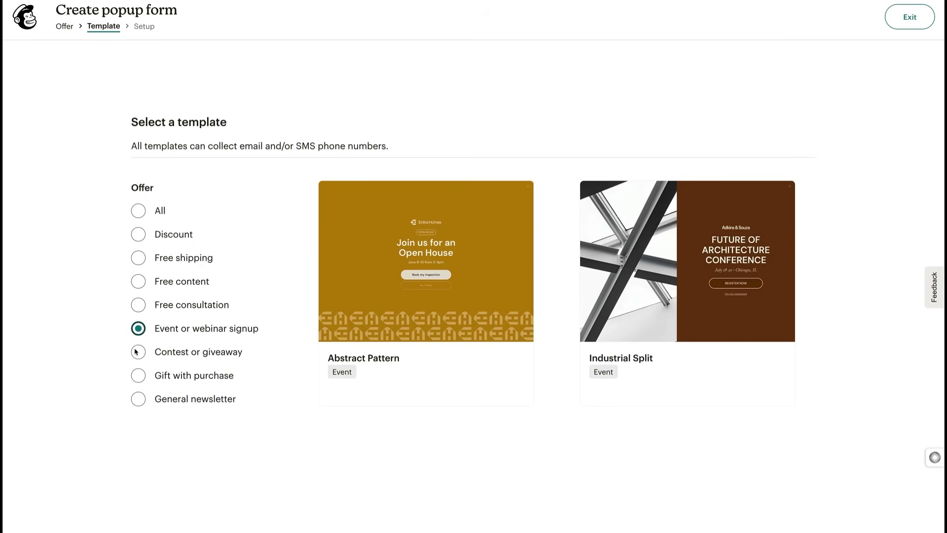
left_click(136, 353)
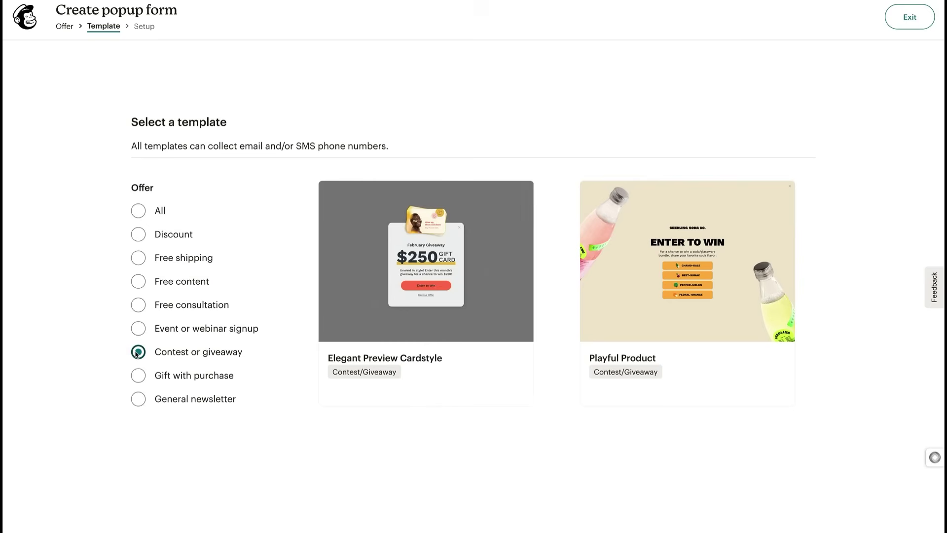
left_click(138, 234)
Step: Apply the Cool Illustration discount template to the form
scroll(271, 314, "down", 4)
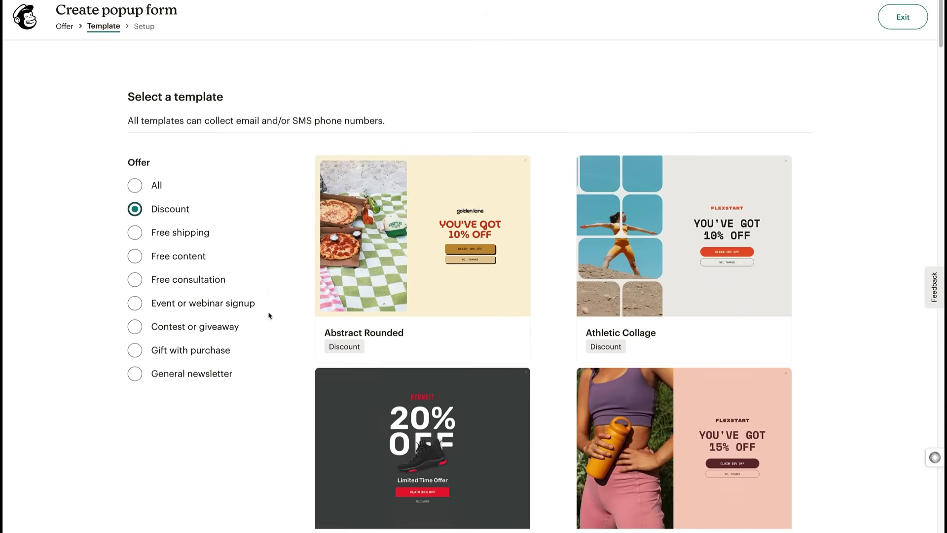
scroll(271, 315, "down", 18)
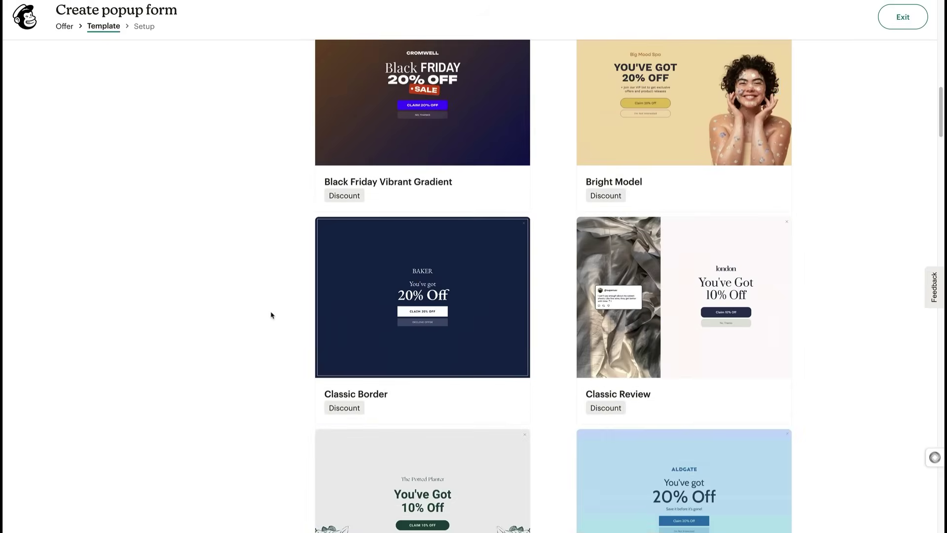
scroll(271, 315, "down", 3)
mouse_move(393, 395)
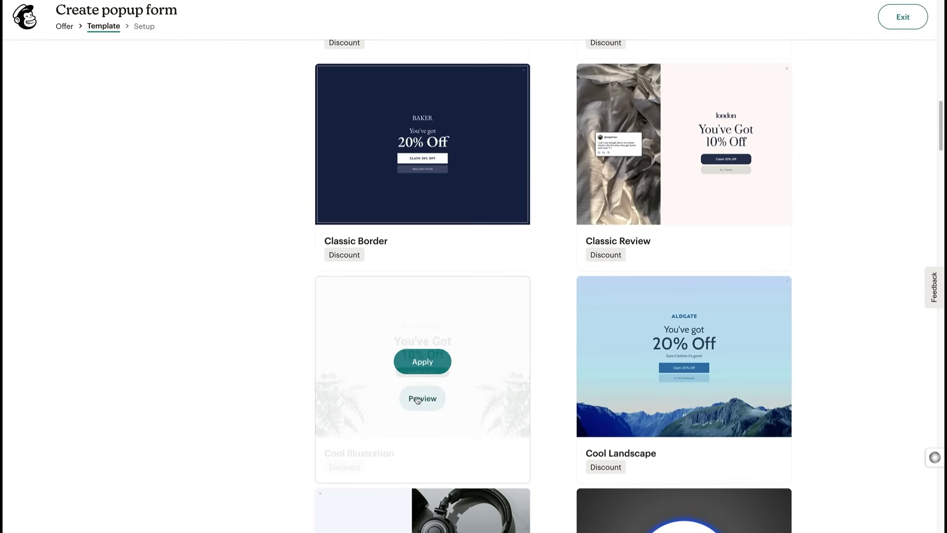
left_click(424, 372)
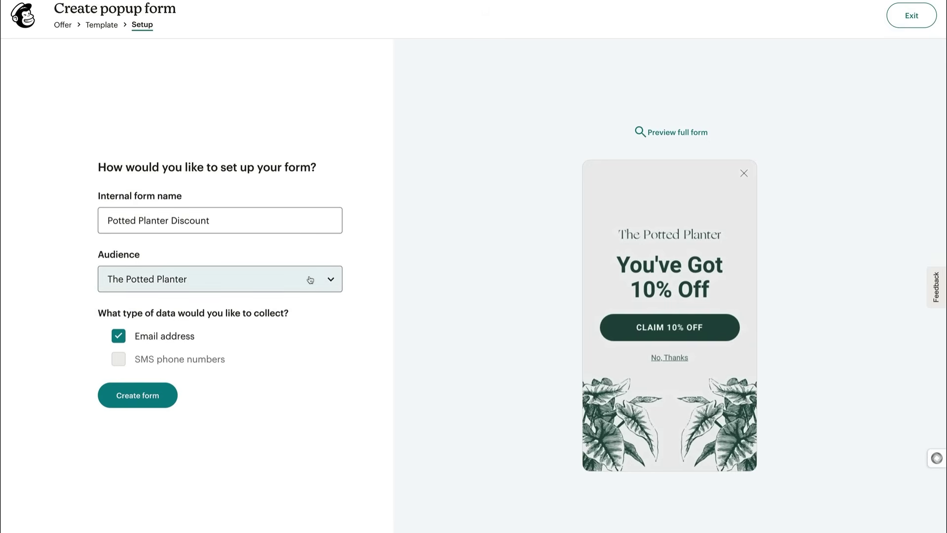
Step: Create the 'Potted Planter Discount' form for The Potted Planter audience, collecting email address only
mouse_move(307, 355)
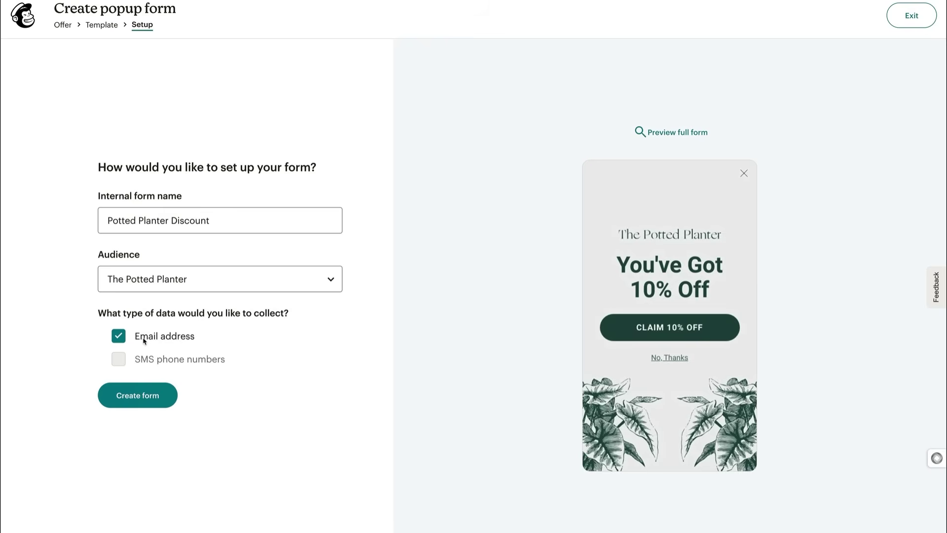
mouse_move(179, 361)
mouse_move(233, 376)
left_click(171, 397)
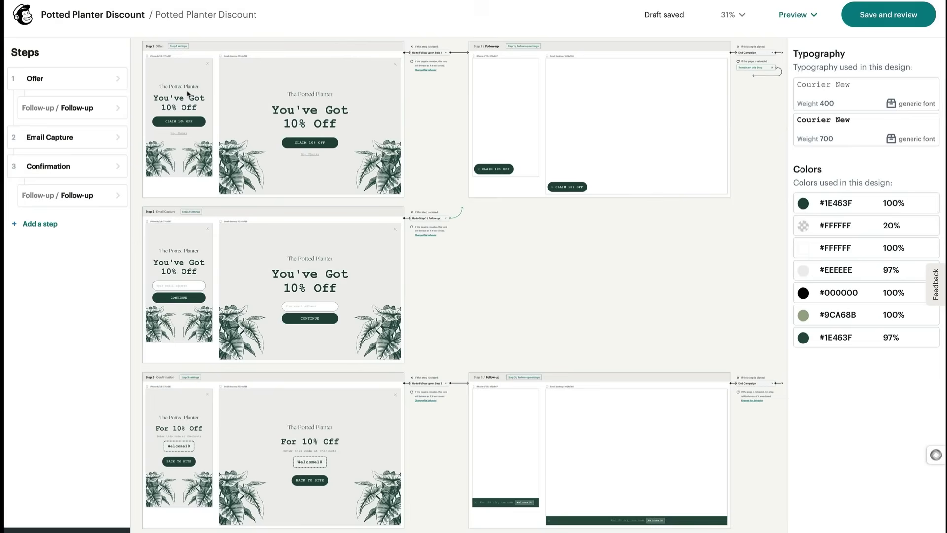
Step: Try uppercase and lowercase on the 'You've Got 10% Off' headline, keep title case, and save for review
left_click(267, 245)
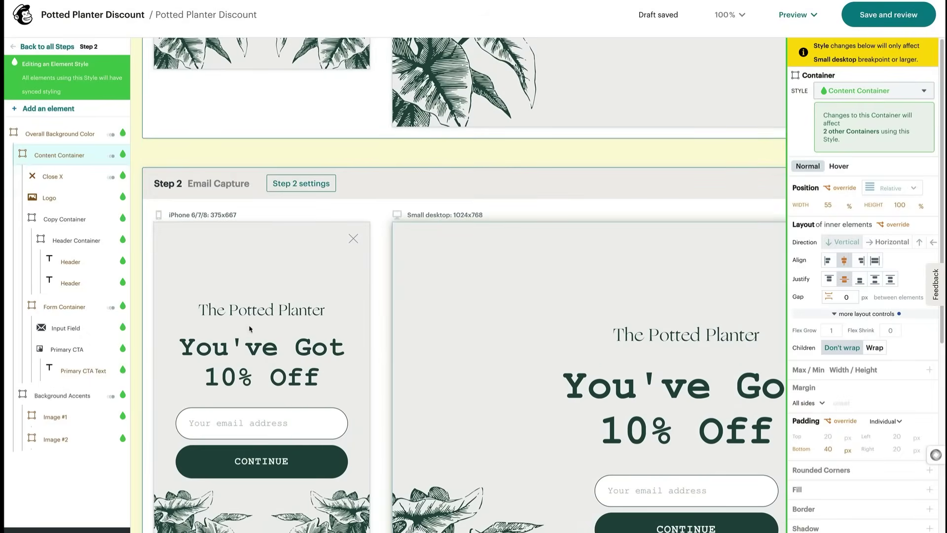
left_click(250, 350)
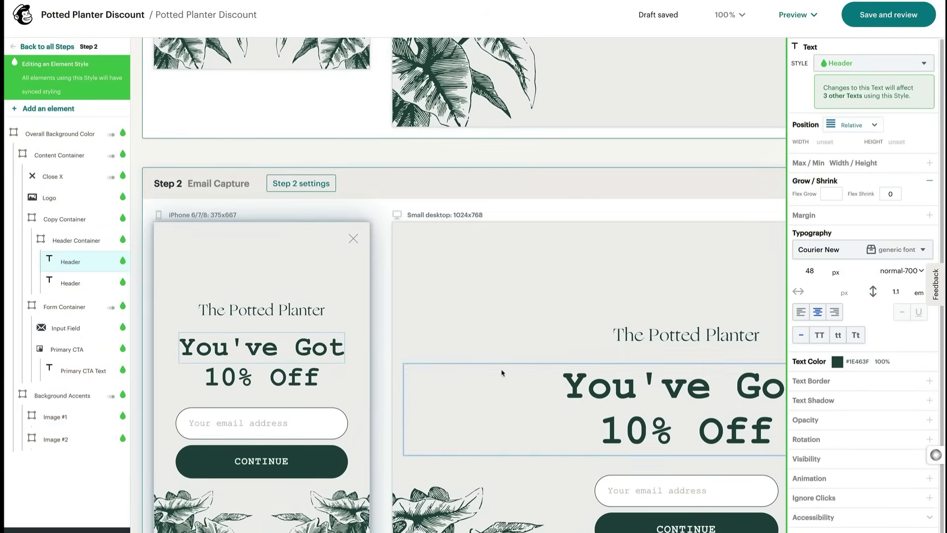
left_click(807, 335)
left_click(819, 335)
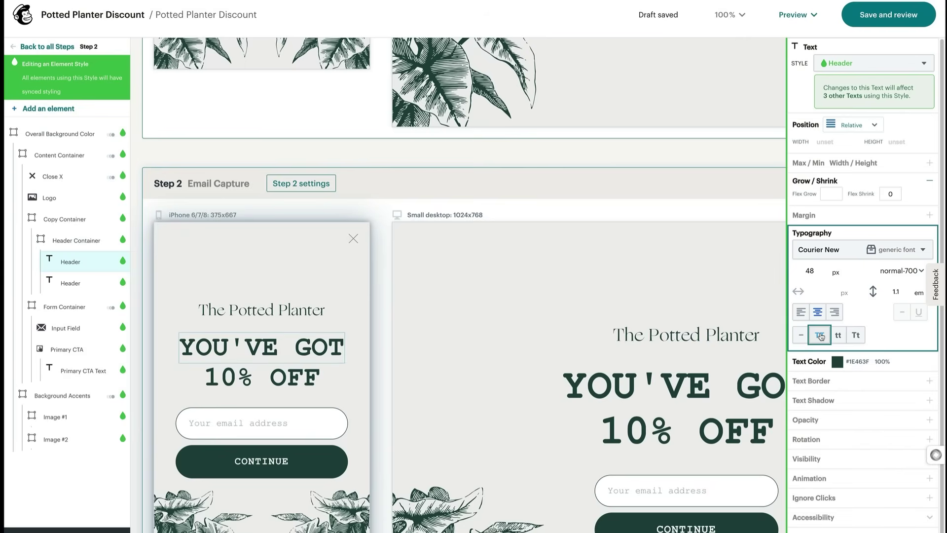
left_click(837, 336)
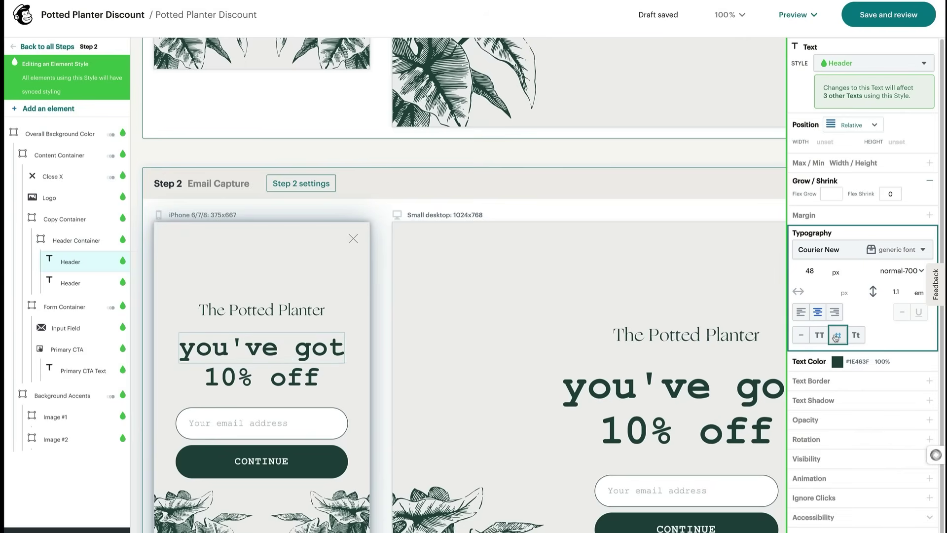
left_click(853, 336)
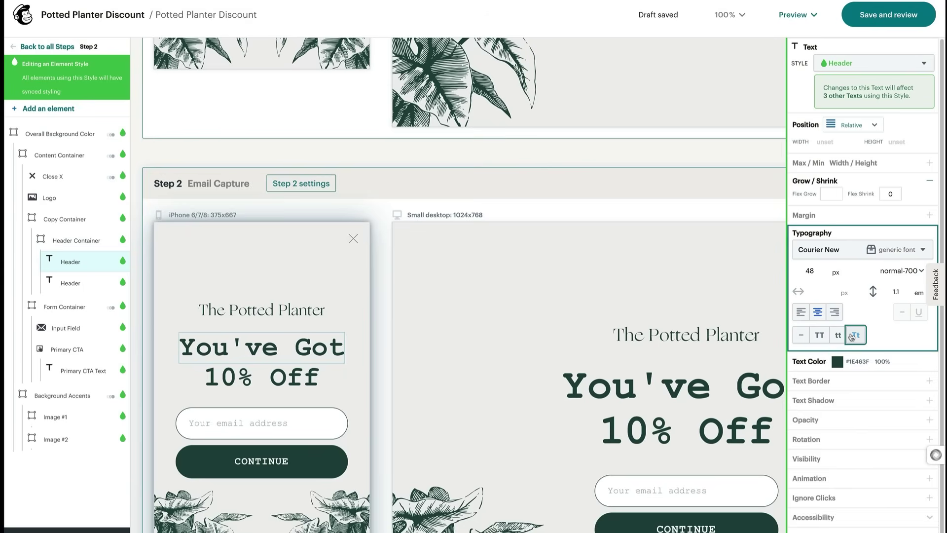
left_click(905, 23)
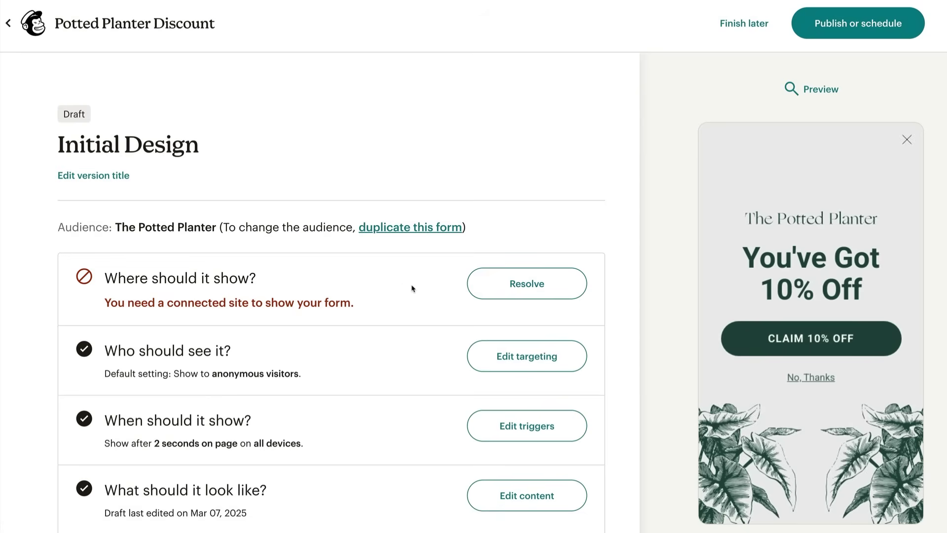
Step: Explore adding a Shopify integration to connect the site, then close and refresh the options
left_click(509, 295)
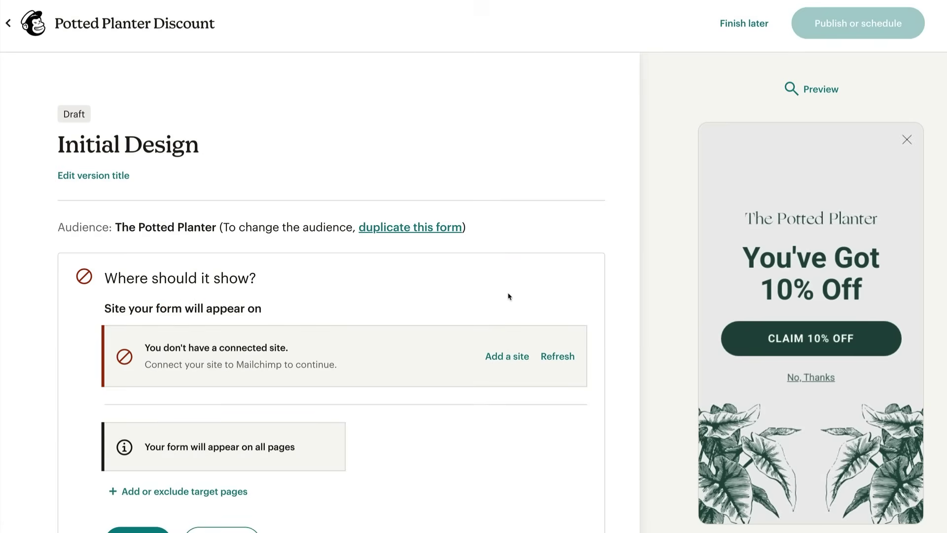
left_click(508, 355)
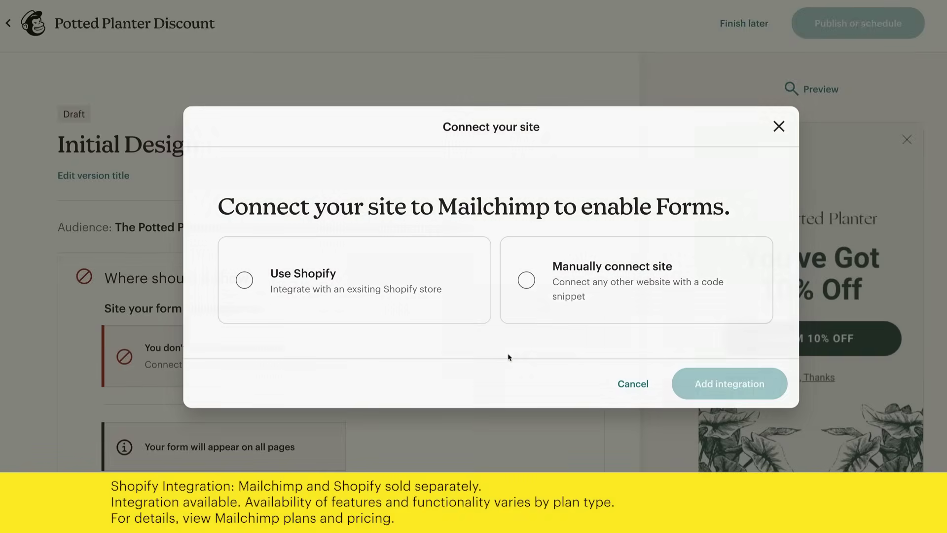
left_click(322, 293)
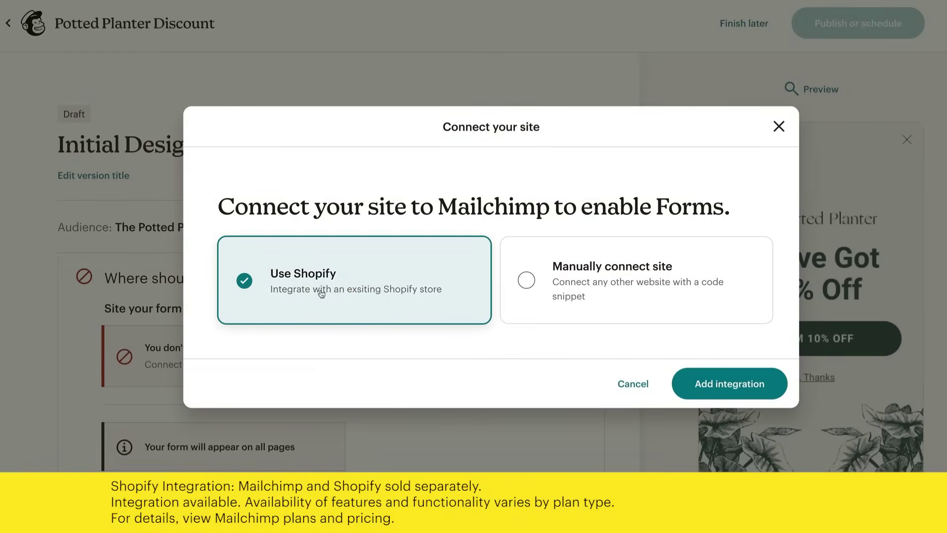
left_click(705, 376)
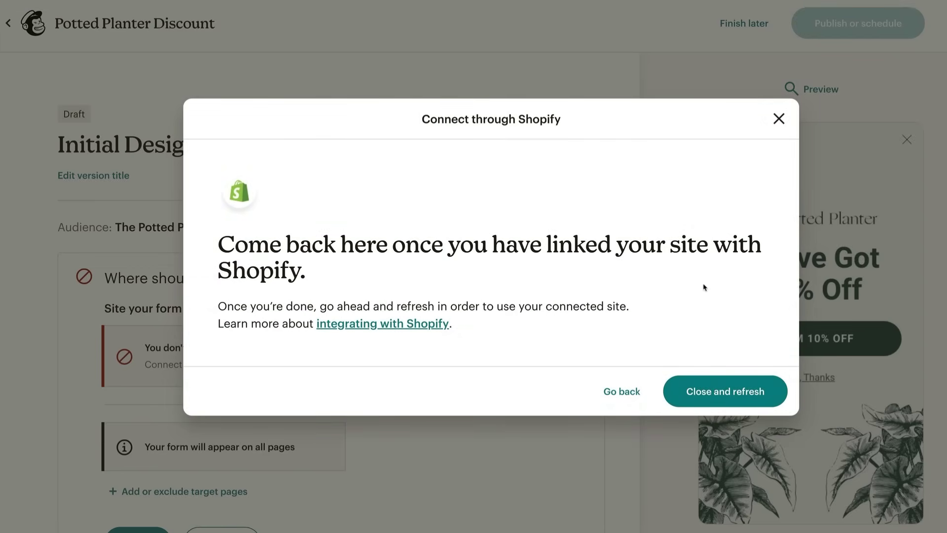
left_click(756, 393)
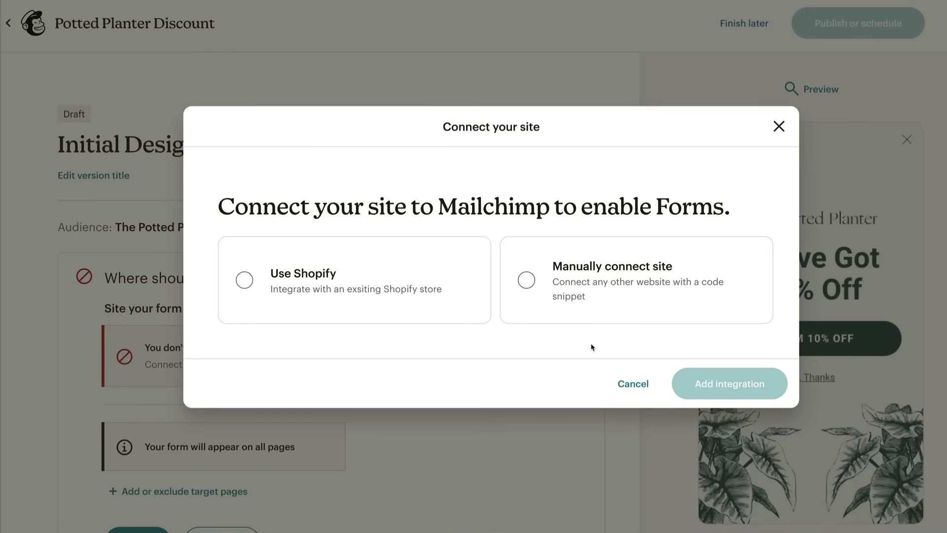
left_click(541, 297)
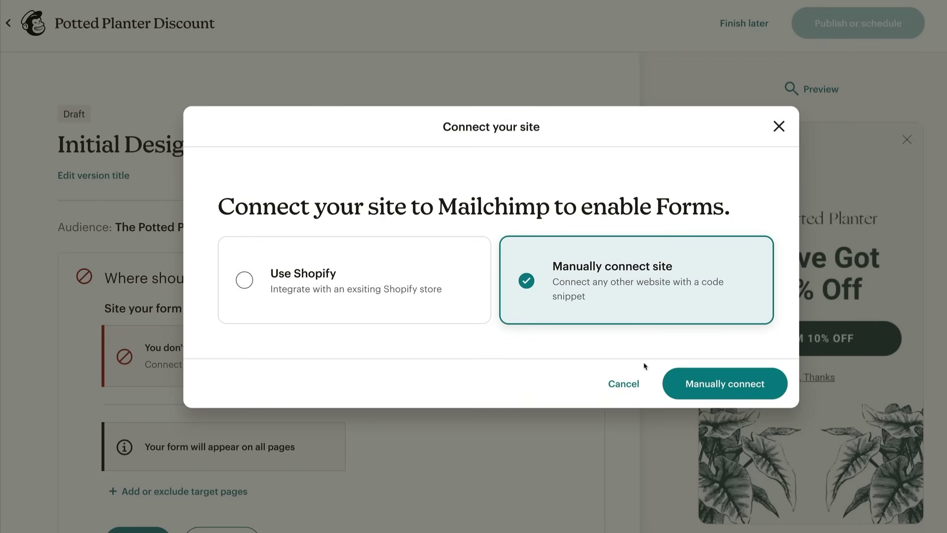
left_click(683, 388)
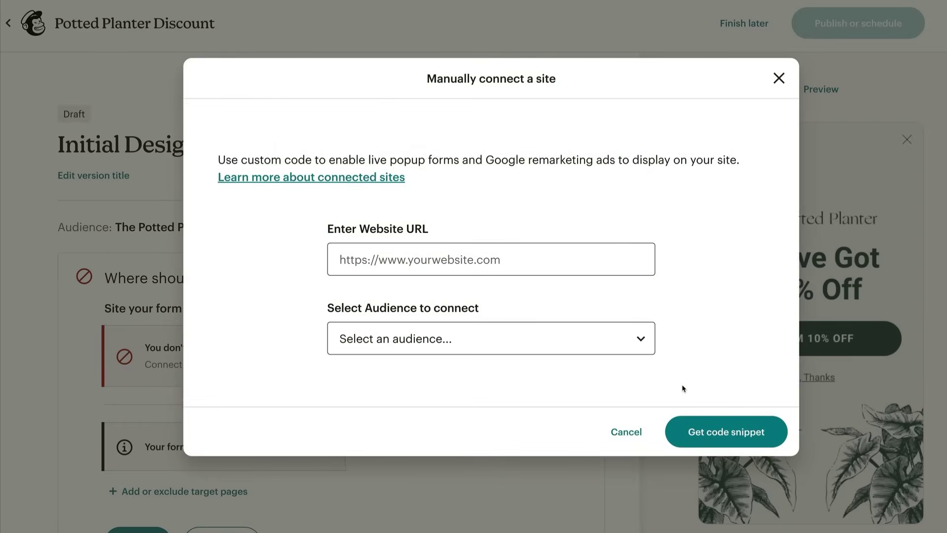
left_click(592, 266)
type("www.pottedplan")
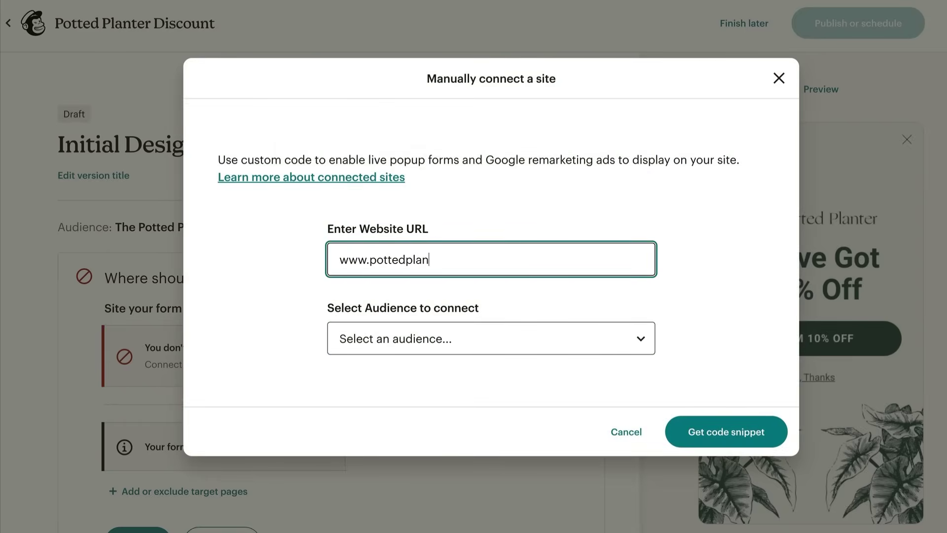
type("ter.com")
left_click(616, 328)
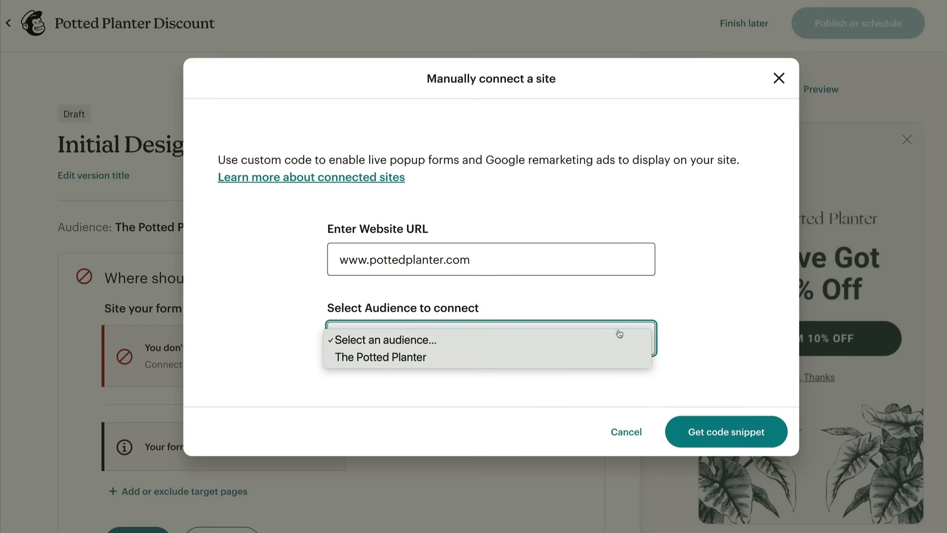
left_click(613, 359)
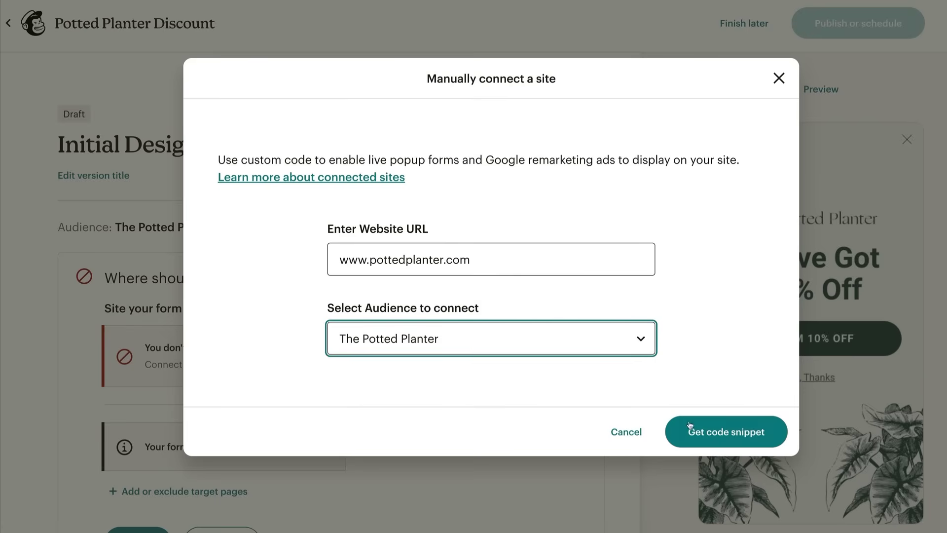
left_click(705, 436)
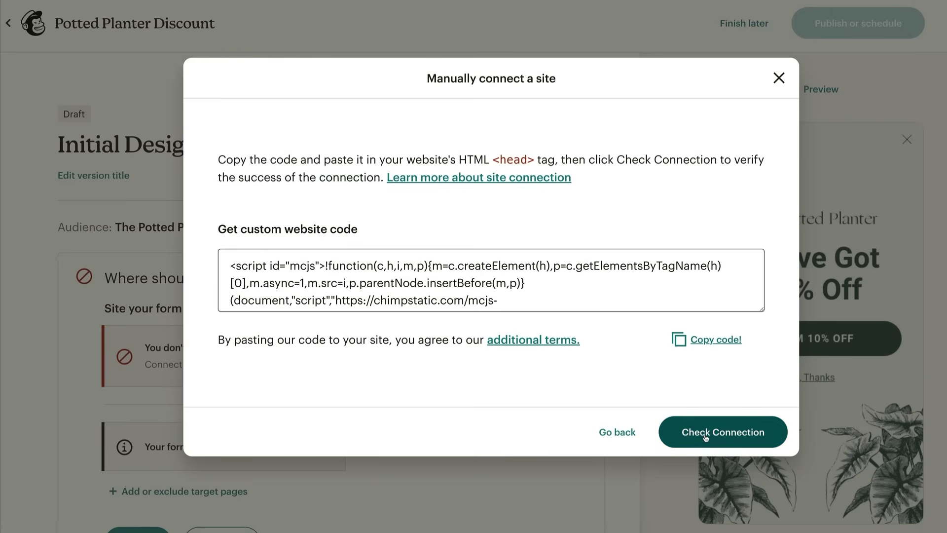
Step: Copy the generated site code and close the connection window
left_click(702, 344)
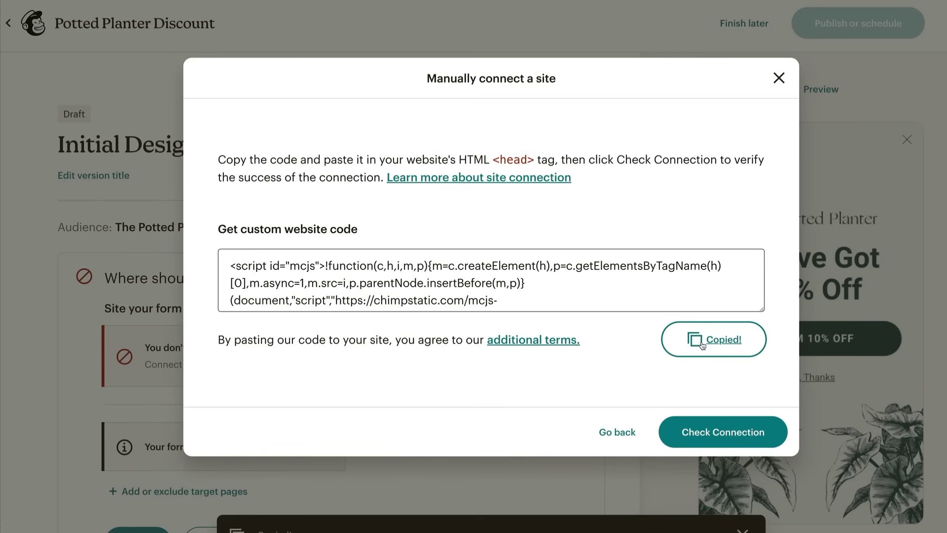
left_click(729, 433)
scroll(469, 385, "down", 1)
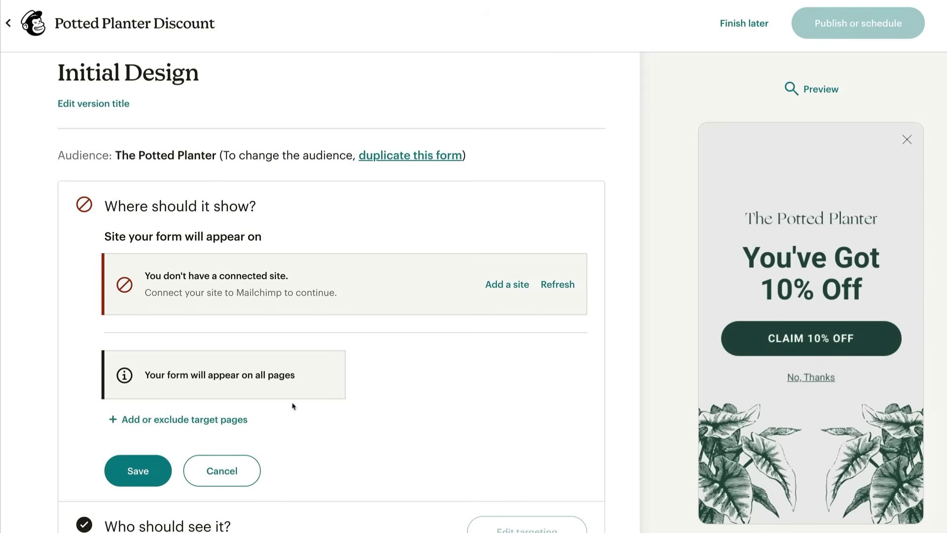
Step: Add a target-page rule excluding URLs that contain /checkout, and save the site settings
left_click(241, 419)
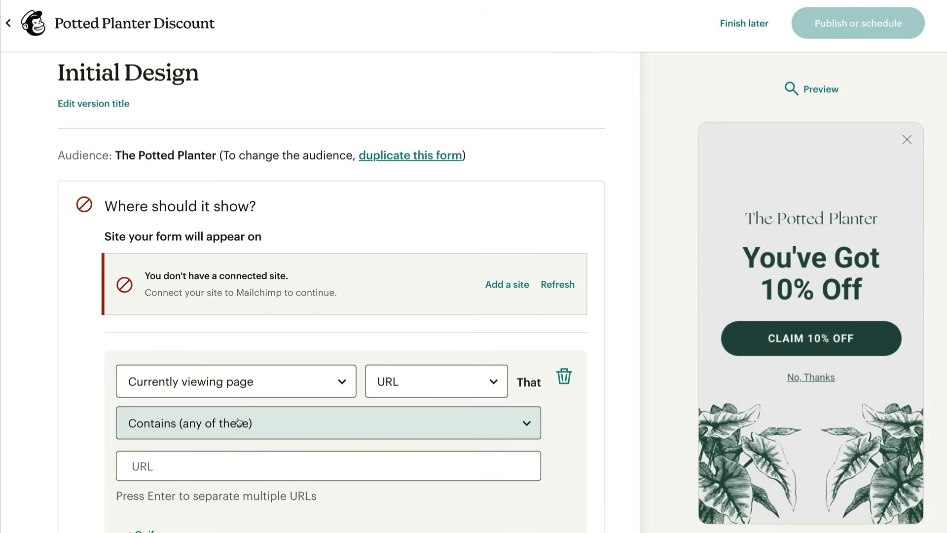
scroll(239, 422, "down", 2)
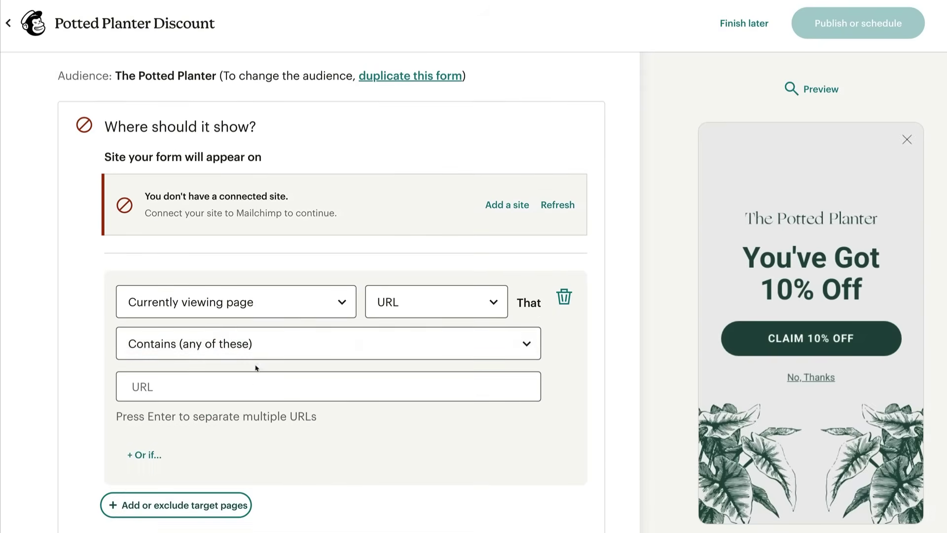
left_click(292, 310)
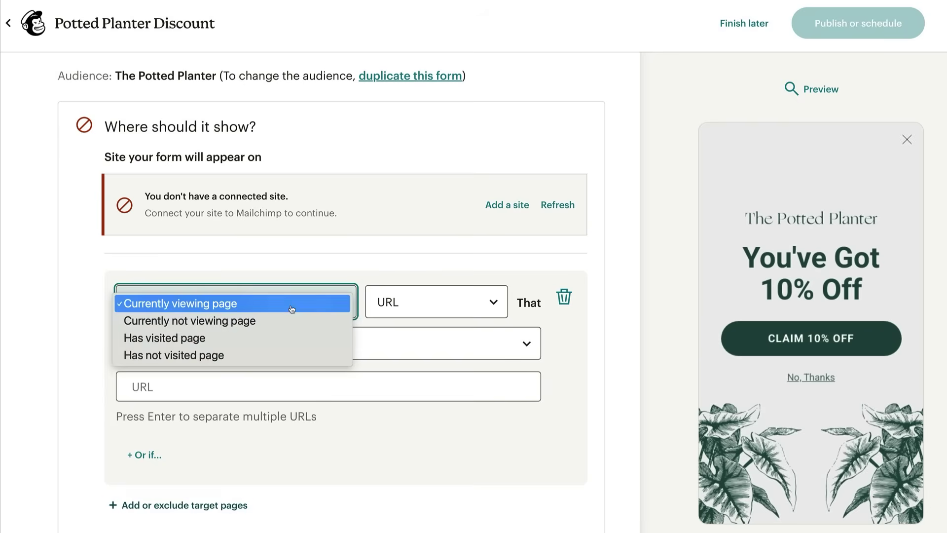
left_click(292, 309)
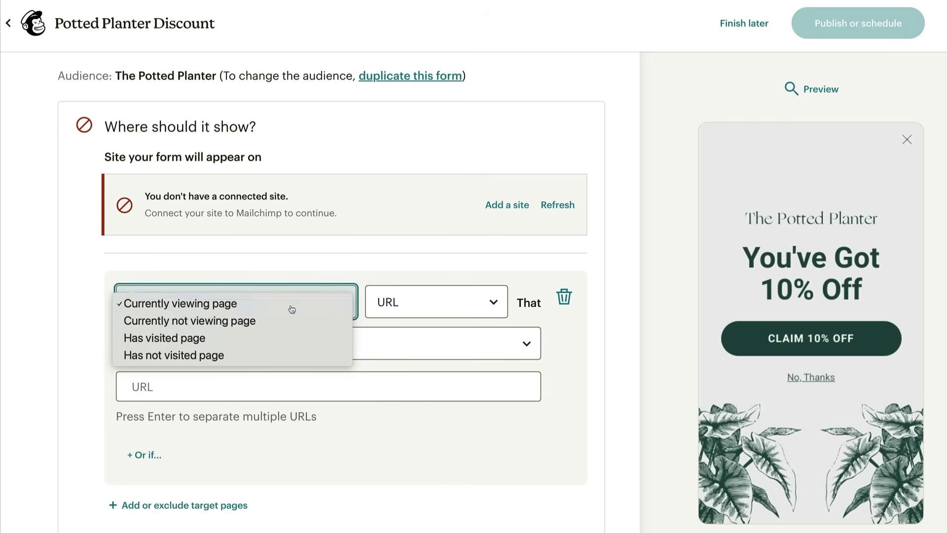
left_click(389, 344)
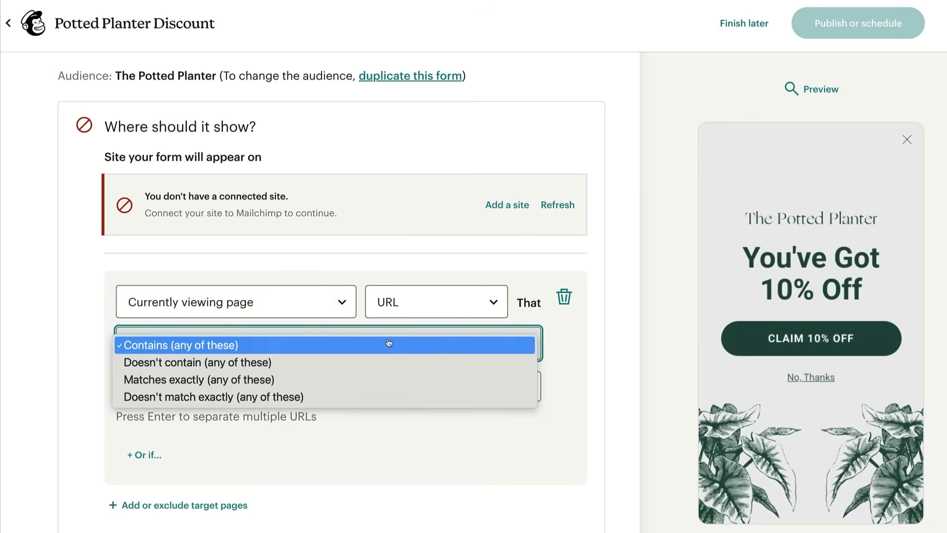
left_click(386, 363)
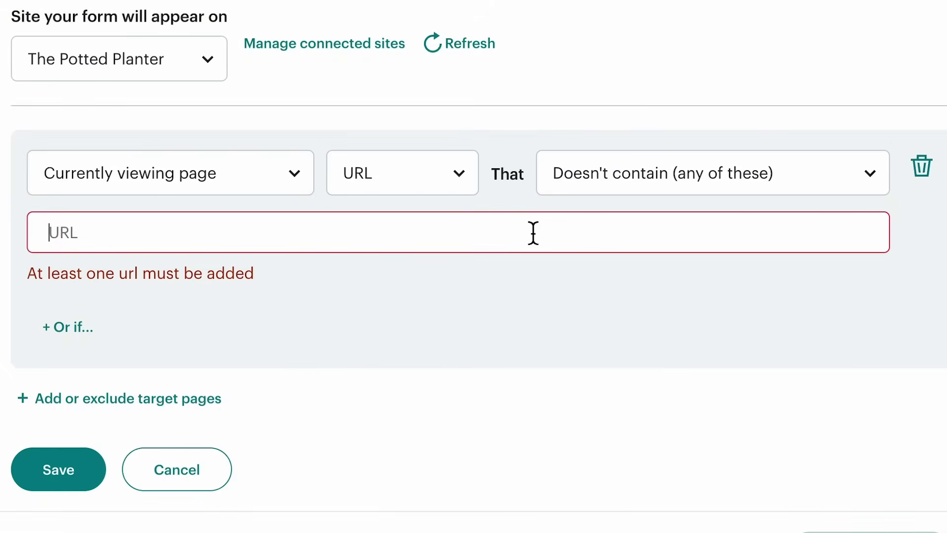
type("/checkout")
key("Return")
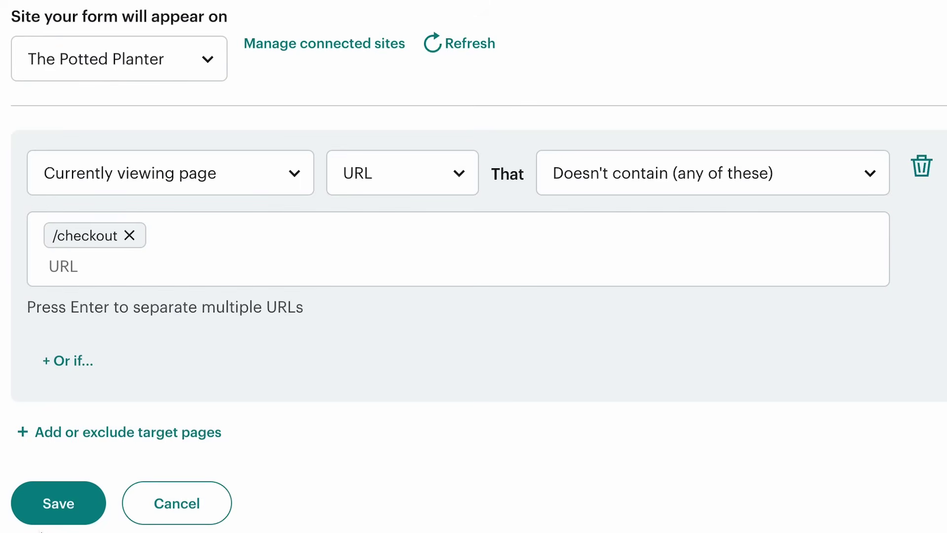
left_click(47, 520)
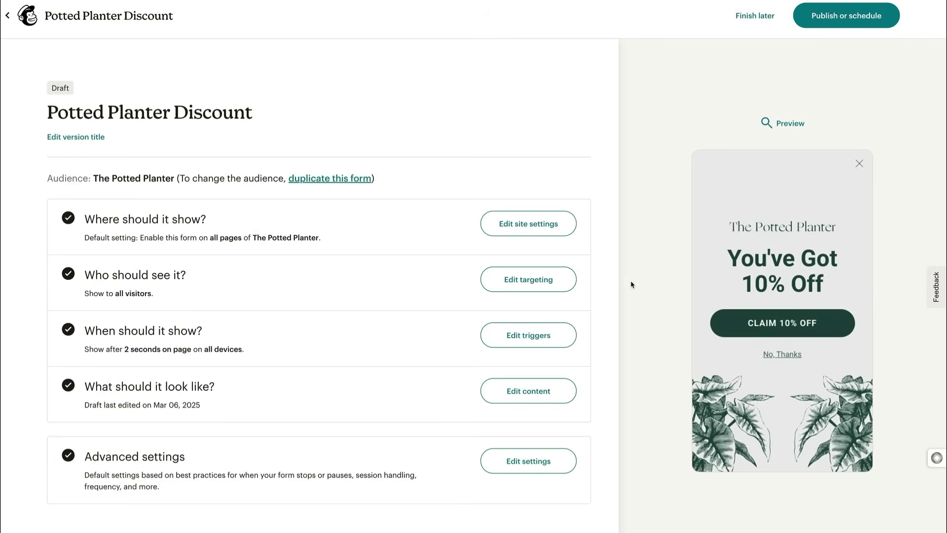
Step: Limit the popup's targeting to already known visitors
left_click(569, 290)
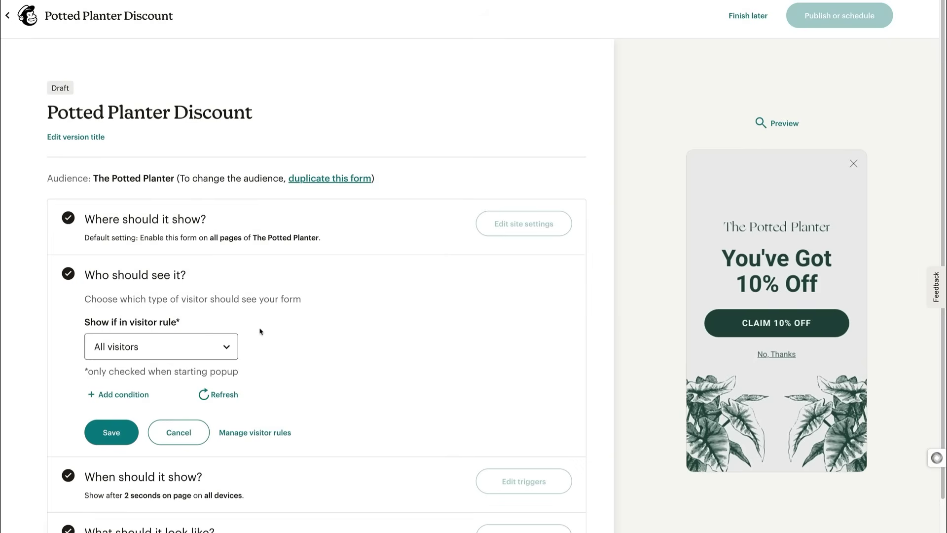
left_click(209, 348)
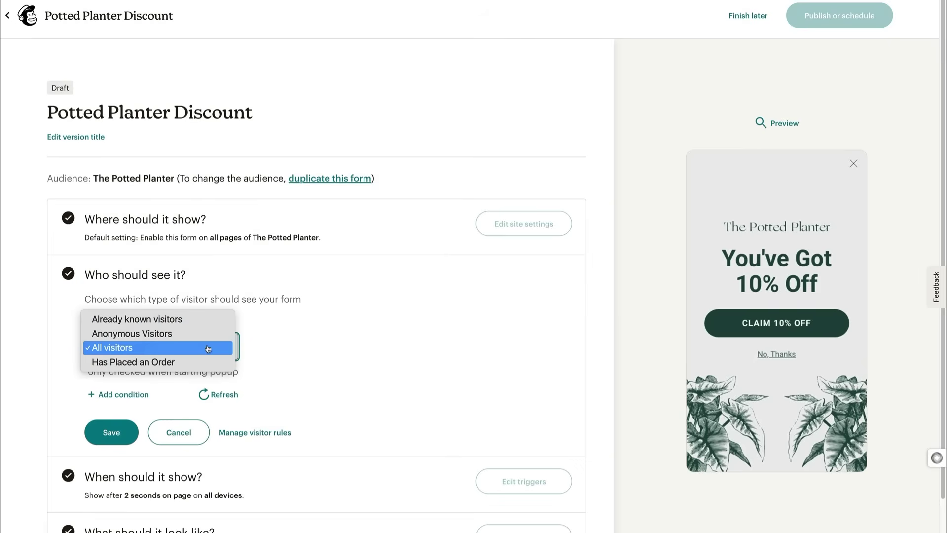
left_click(209, 337)
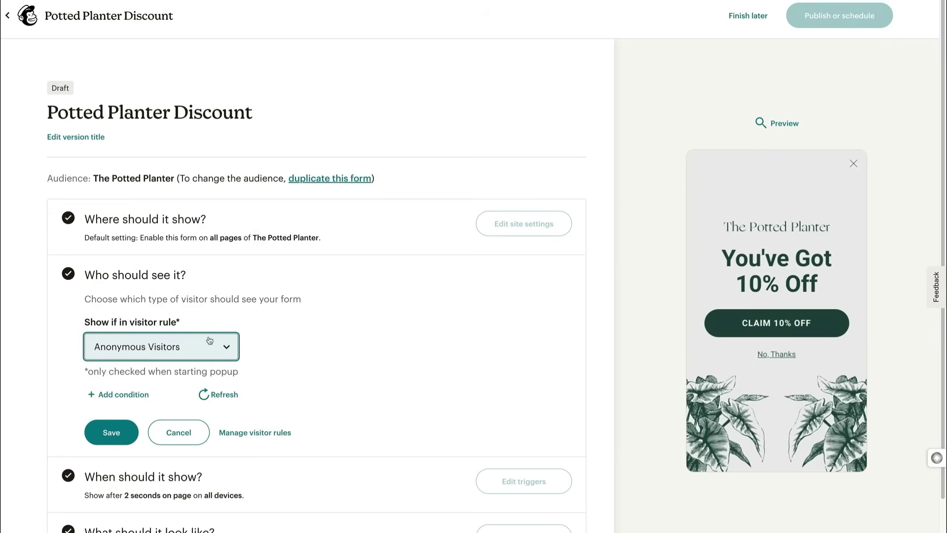
left_click(210, 340)
left_click(209, 336)
key("Down")
Step: Add a Geolocation condition for any country and save the targeting
left_click(143, 402)
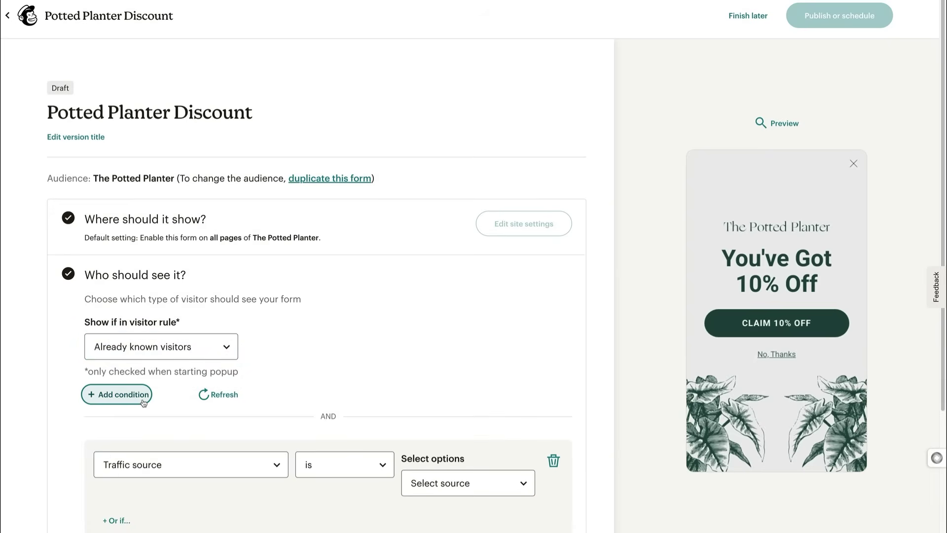
scroll(143, 402, "down", 2)
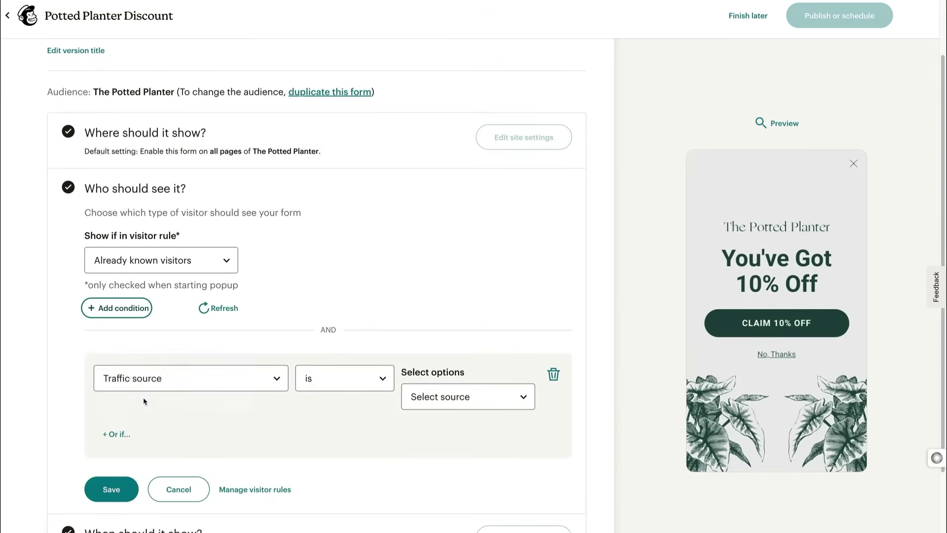
left_click(153, 389)
left_click(173, 422)
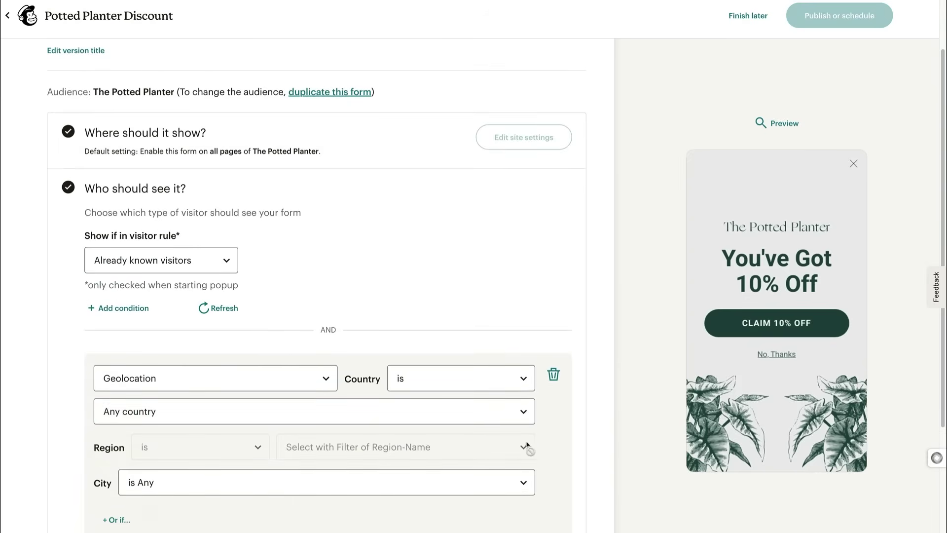
scroll(562, 448, "down", 3)
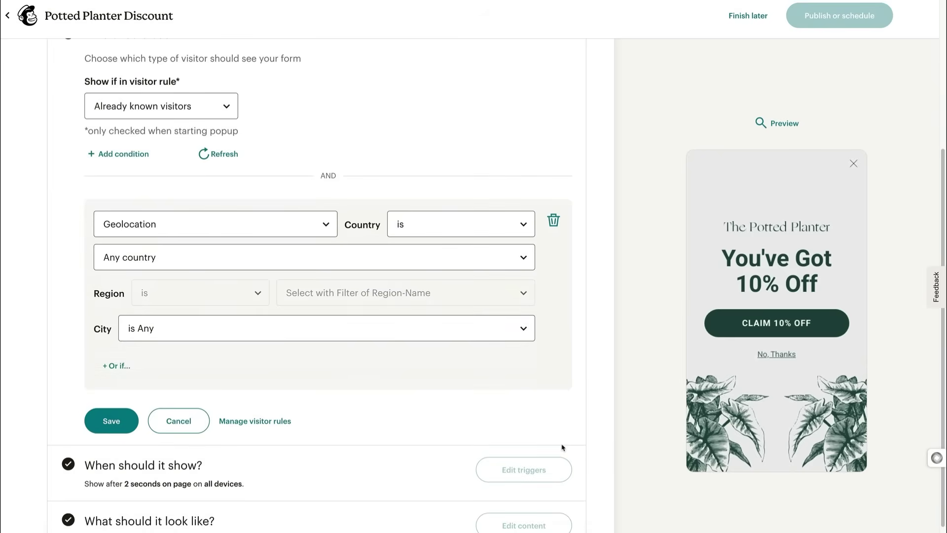
left_click(110, 428)
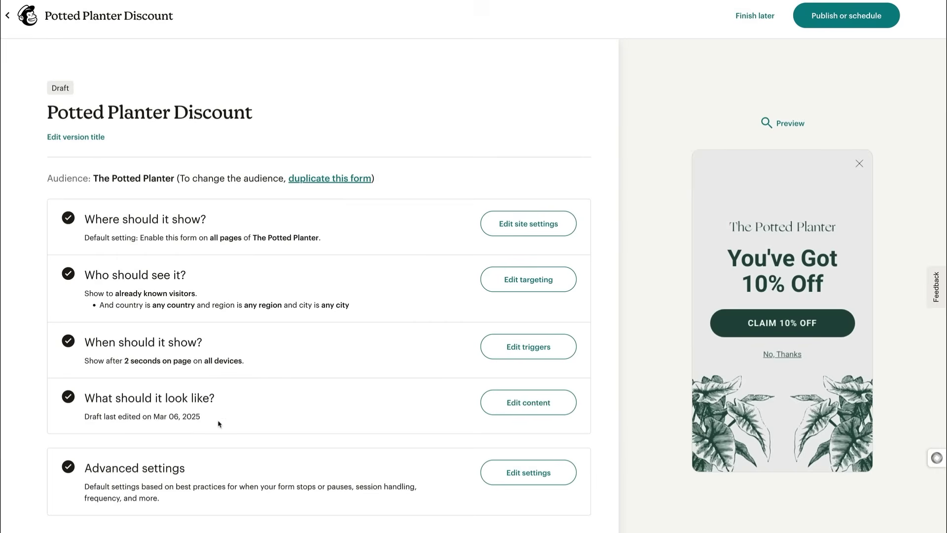
left_click(513, 349)
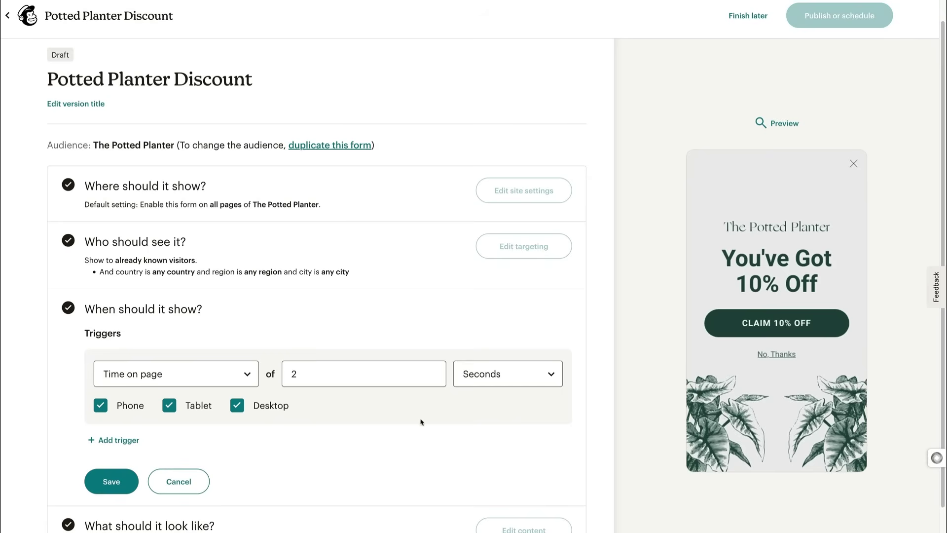
left_click(120, 477)
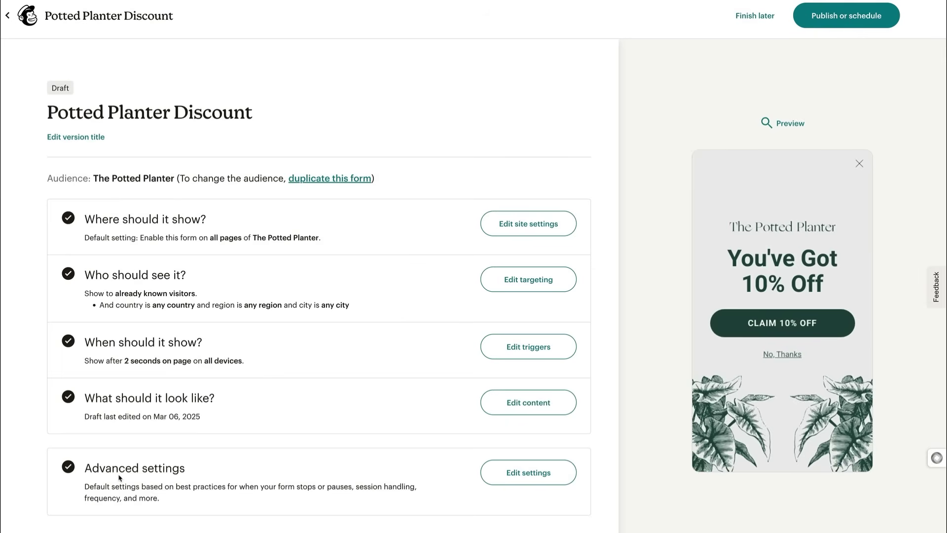
left_click(511, 472)
scroll(513, 471, "down", 3)
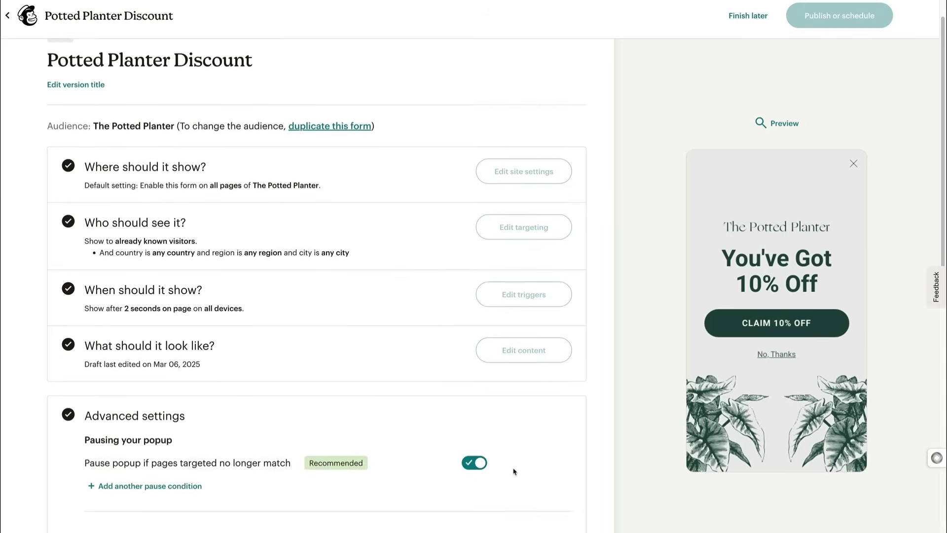
scroll(513, 471, "down", 5)
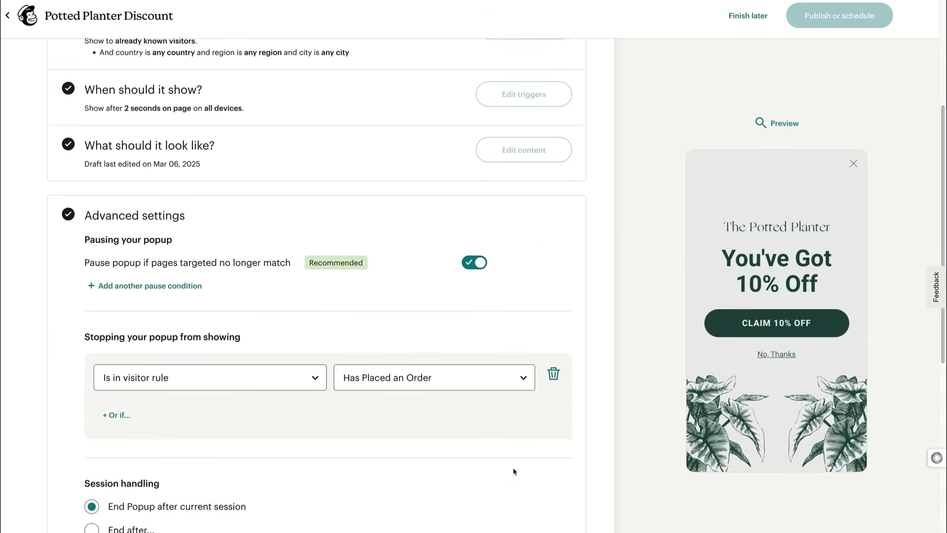
scroll(513, 472, "down", 3)
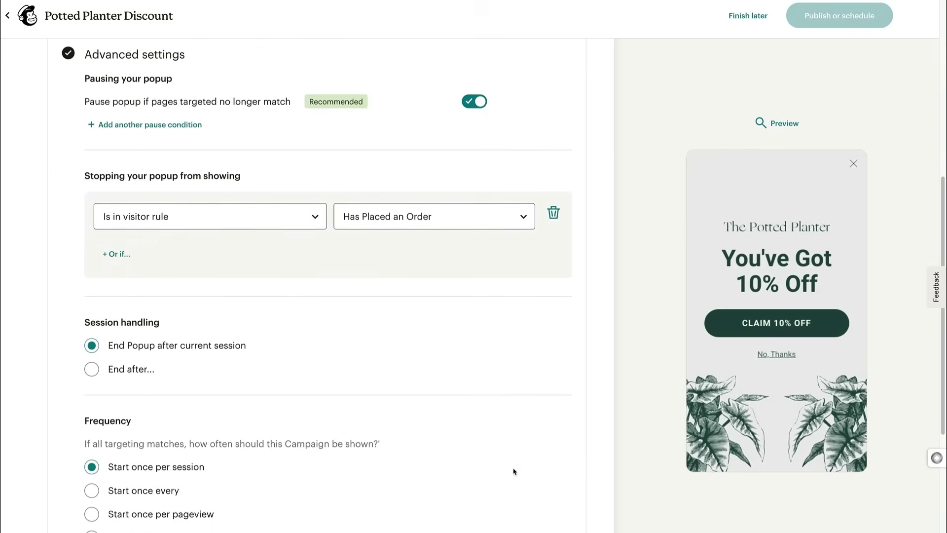
scroll(513, 472, "down", 1)
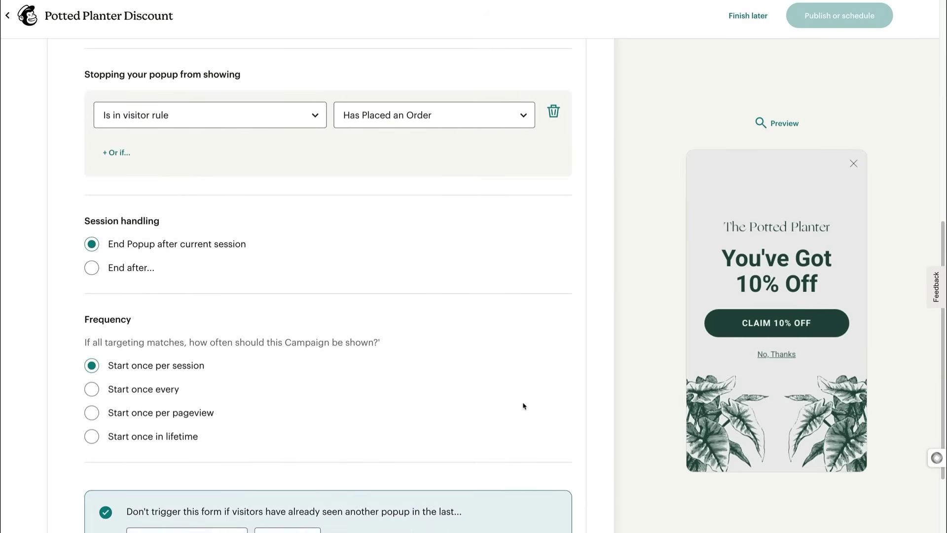
scroll(524, 406, "down", 3)
scroll(524, 405, "down", 3)
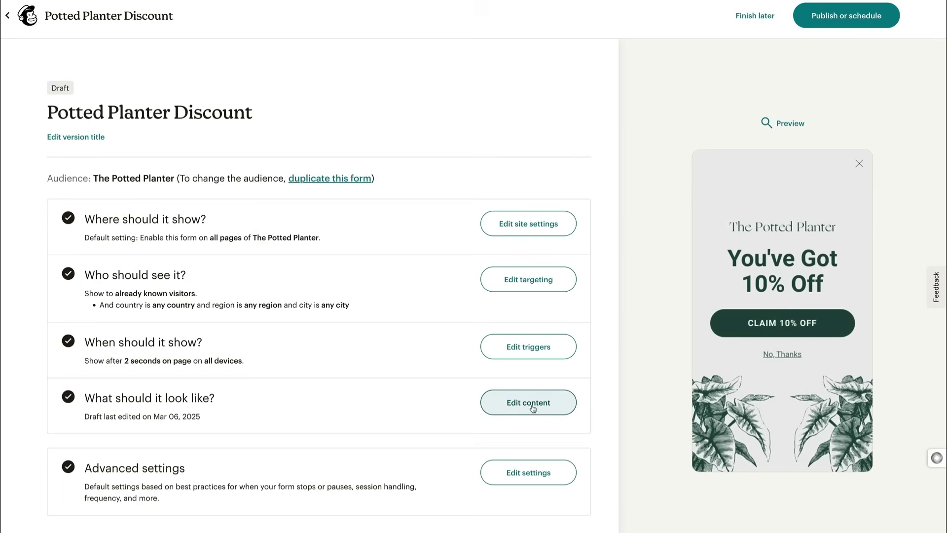
Step: Schedule the popup to start Mar 6, 2025 at 12:15AM with a 1:00AM stop date
left_click(889, 19)
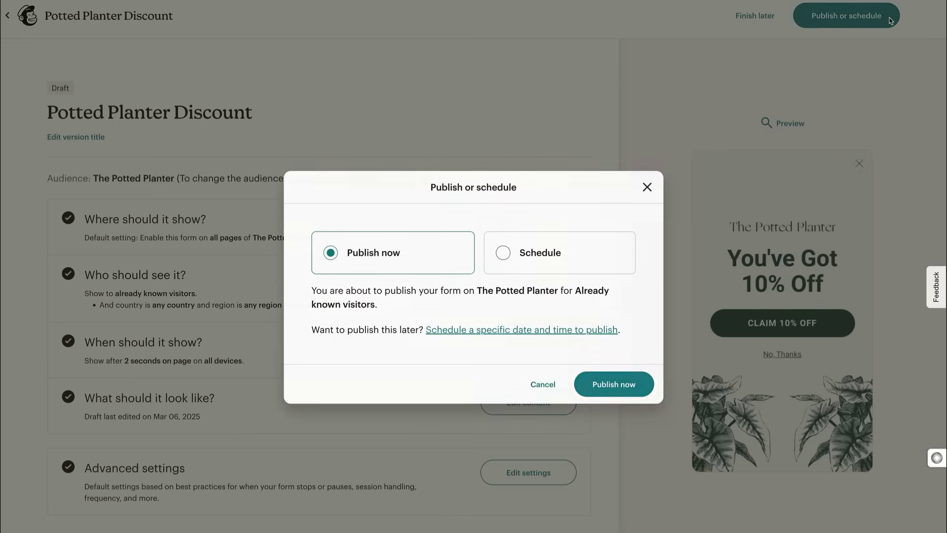
left_click(566, 252)
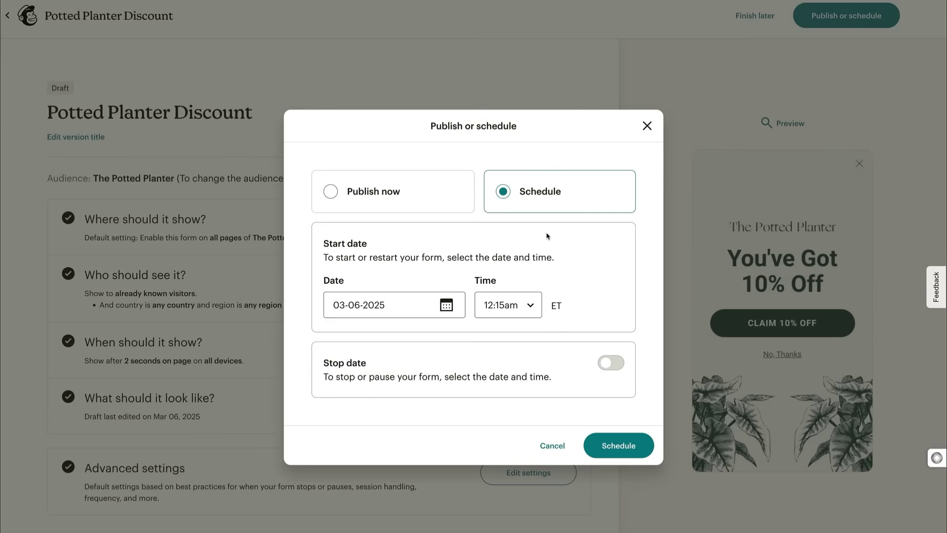
left_click(608, 365)
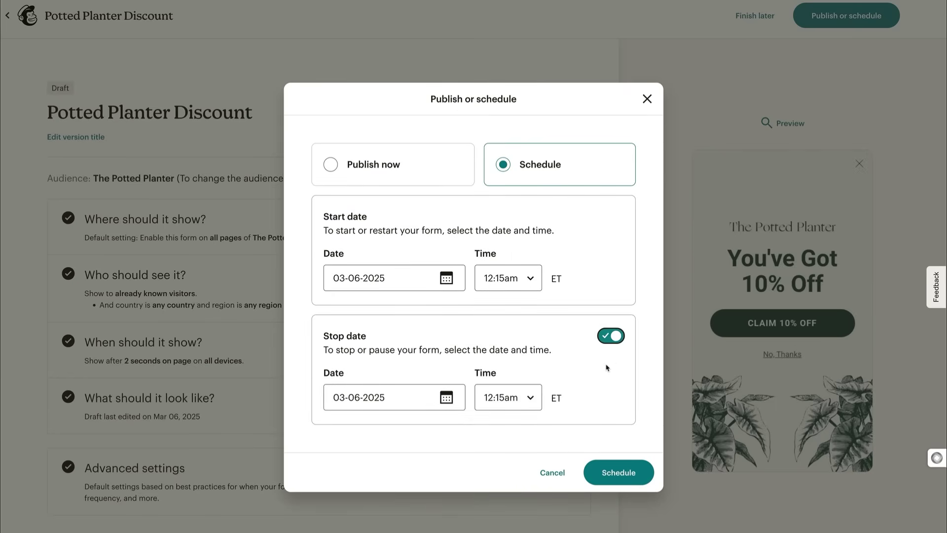
left_click(619, 472)
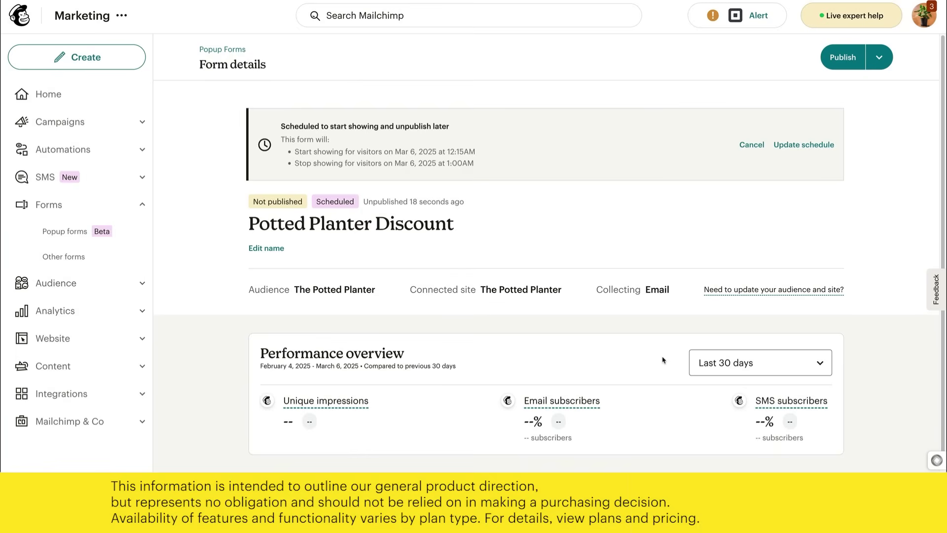
scroll(663, 360, "down", 3)
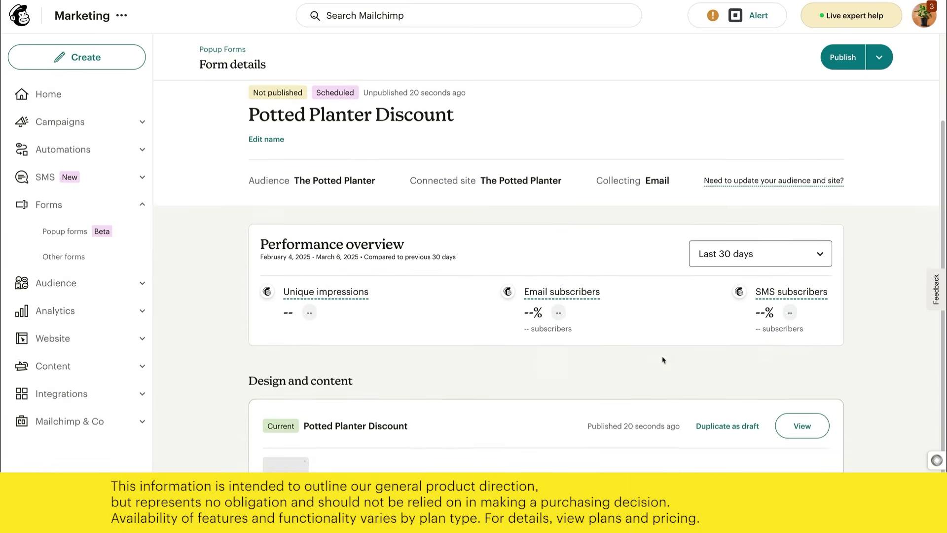
scroll(663, 360, "up", 3)
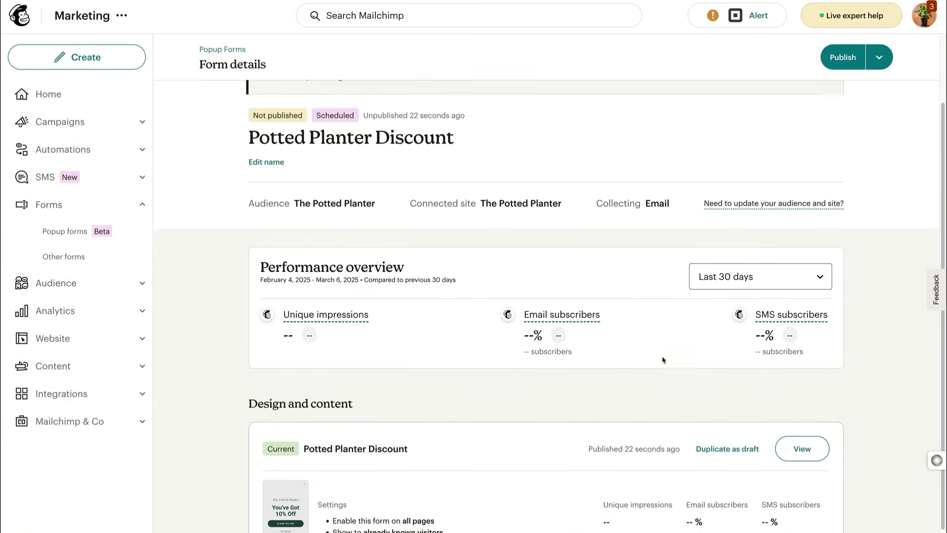